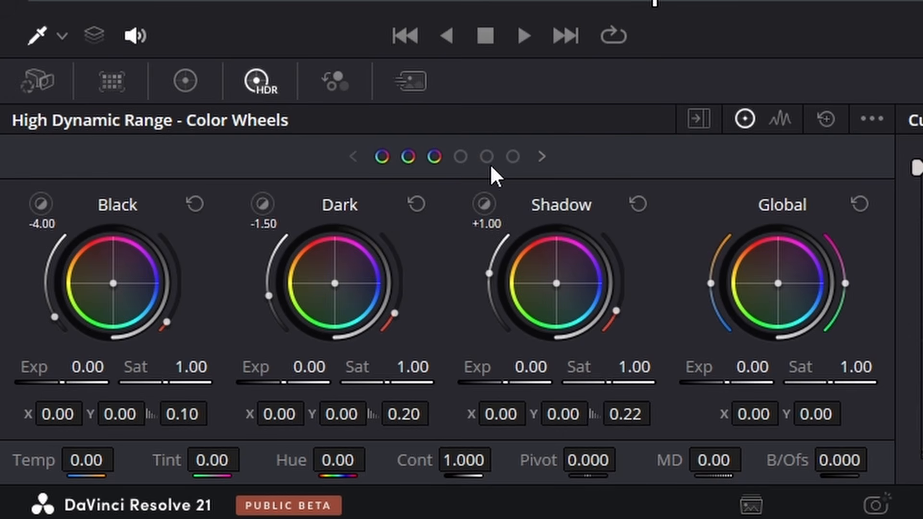
# Examine the HDR zone wheels from Black through Specular, and return to the Black, Dark and Shadow set
pyautogui.click(461, 157)
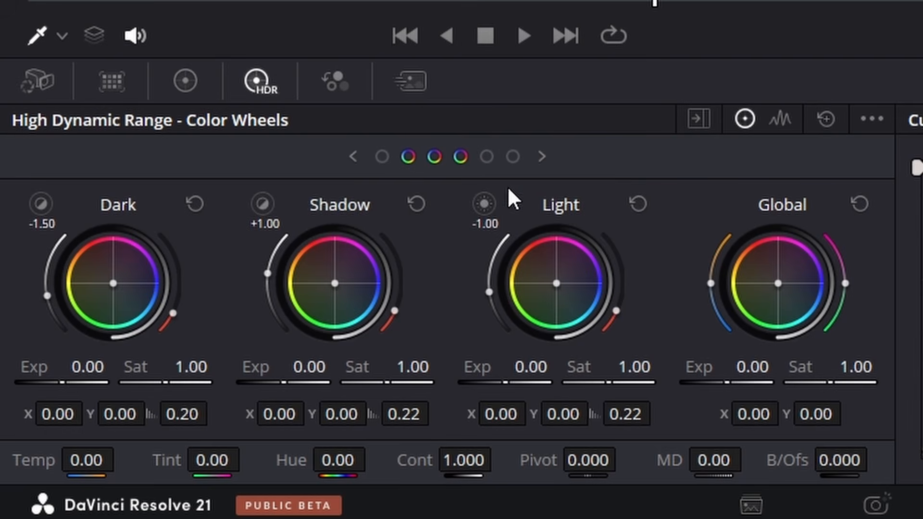
pyautogui.click(487, 156)
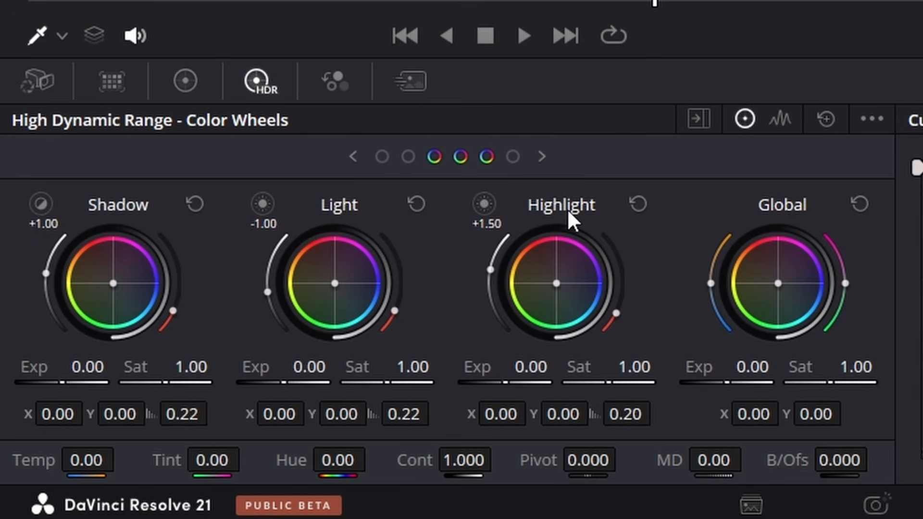
pyautogui.click(513, 157)
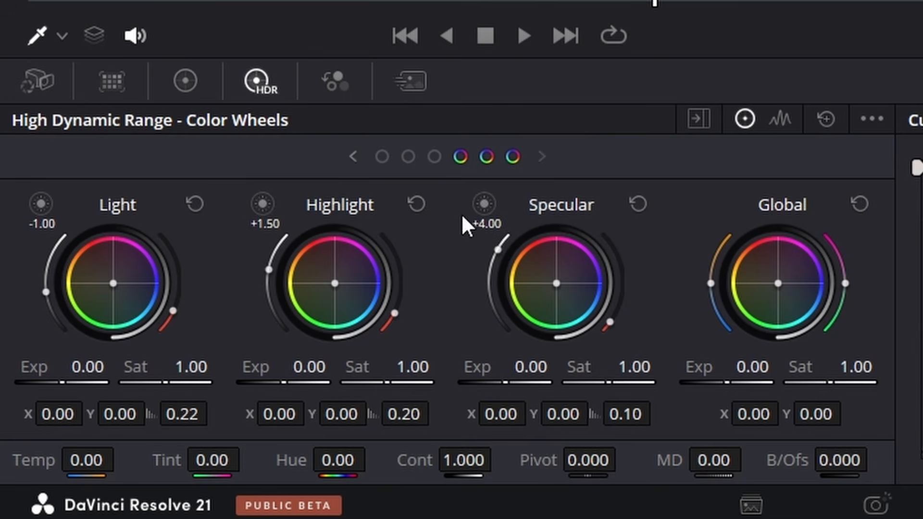
pyautogui.click(382, 156)
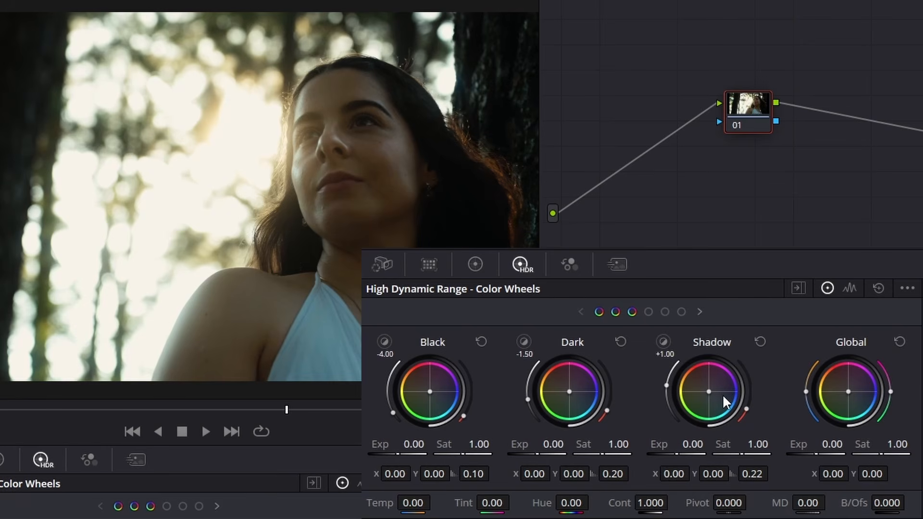
pyautogui.click(699, 310)
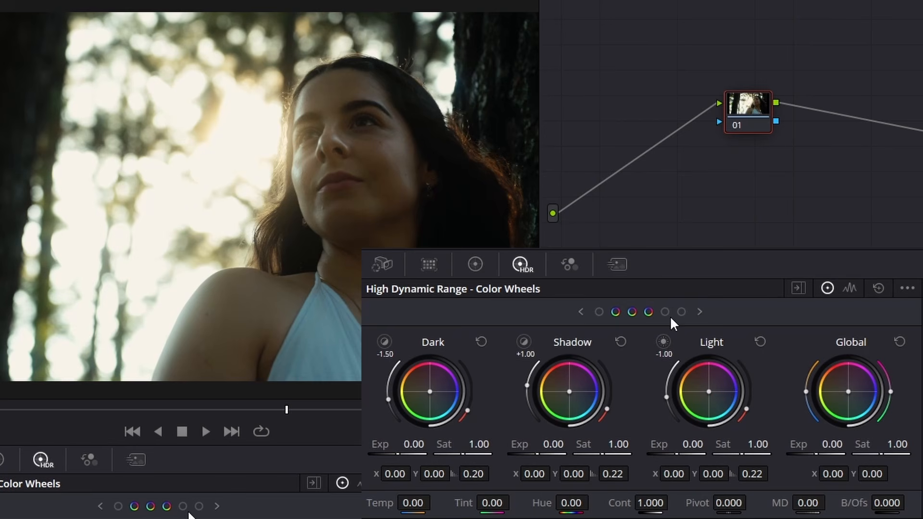
pyautogui.click(699, 311)
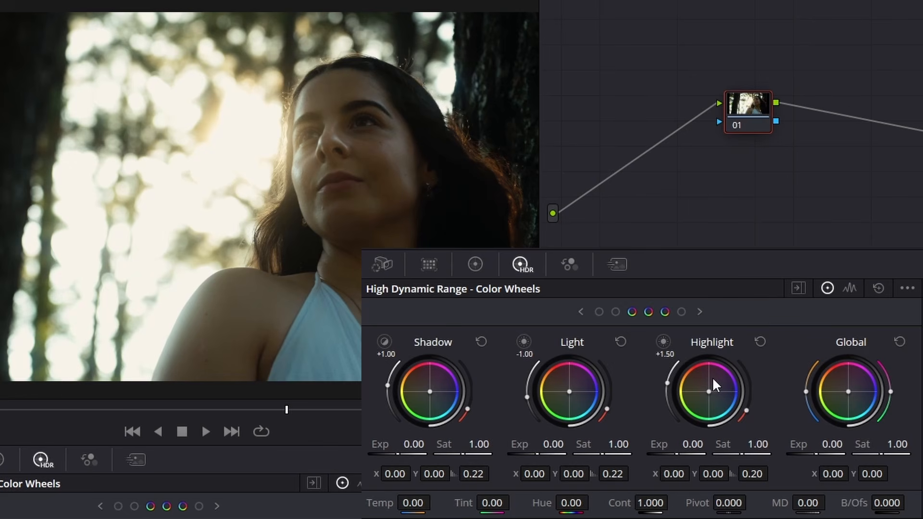
pyautogui.click(701, 312)
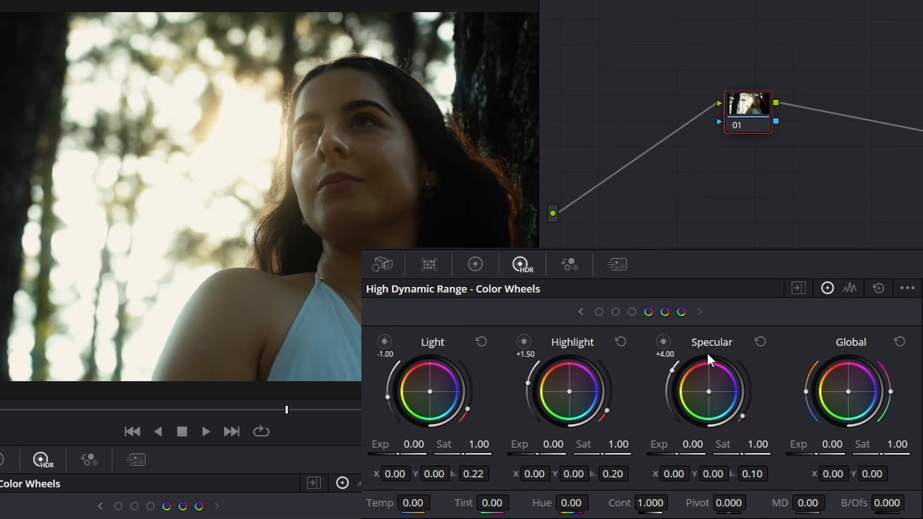
pyautogui.click(581, 312)
pyautogui.click(599, 312)
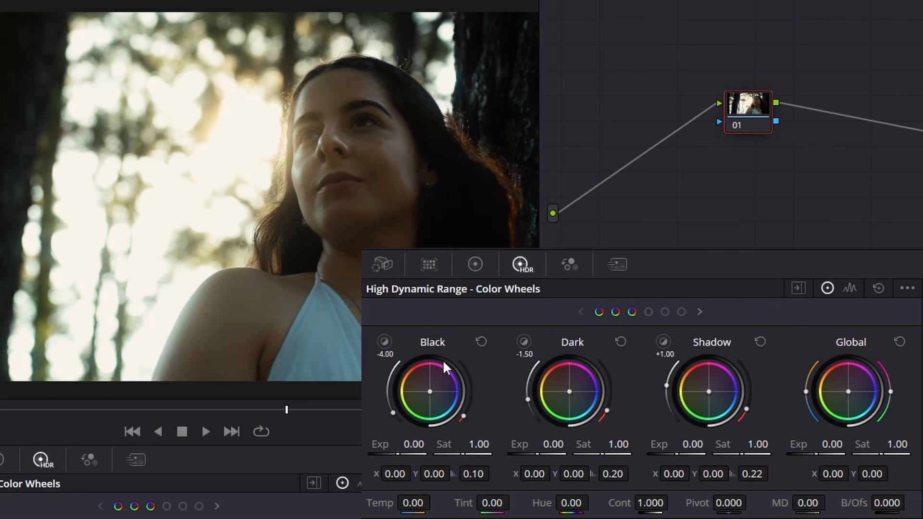
pyautogui.click(681, 312)
# Set node 01's Global exposure to 0.41, temperature to 732.80 and tint to 8.96, and compare the grade on and off
pyautogui.moveTo(836, 444); pyautogui.dragTo(841, 438)
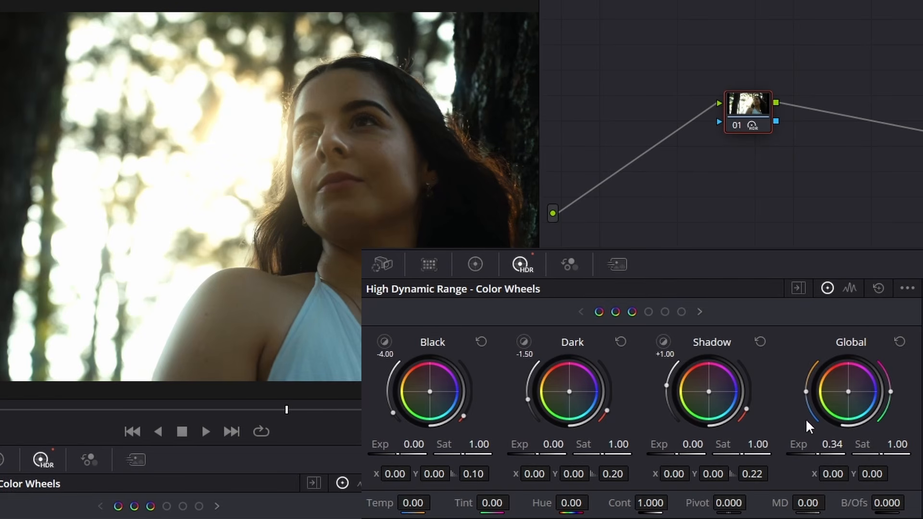
pyautogui.moveTo(832, 443)
pyautogui.mouseDown()
pyautogui.moveTo(823, 444)
pyautogui.moveTo(837, 444)
pyautogui.mouseUp()
pyautogui.moveTo(413, 503); pyautogui.dragTo(535, 503)
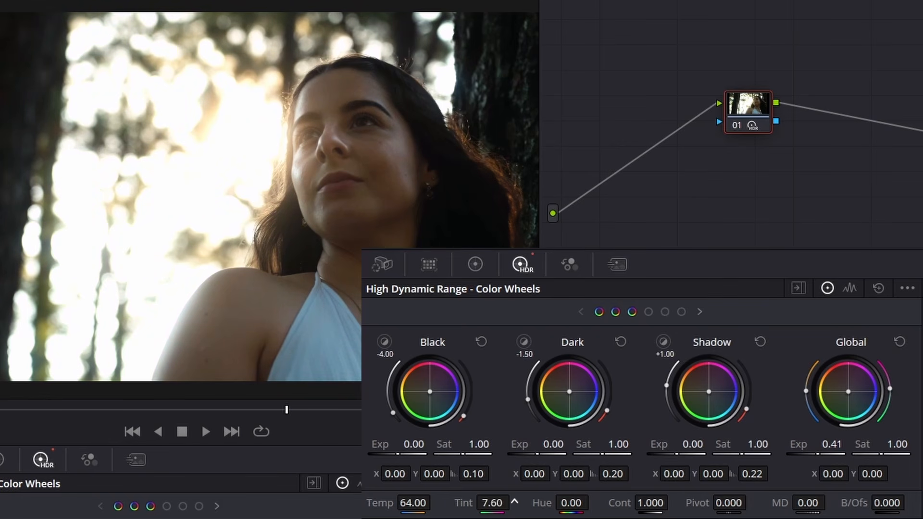
pyautogui.moveTo(514, 502); pyautogui.dragTo(519, 503)
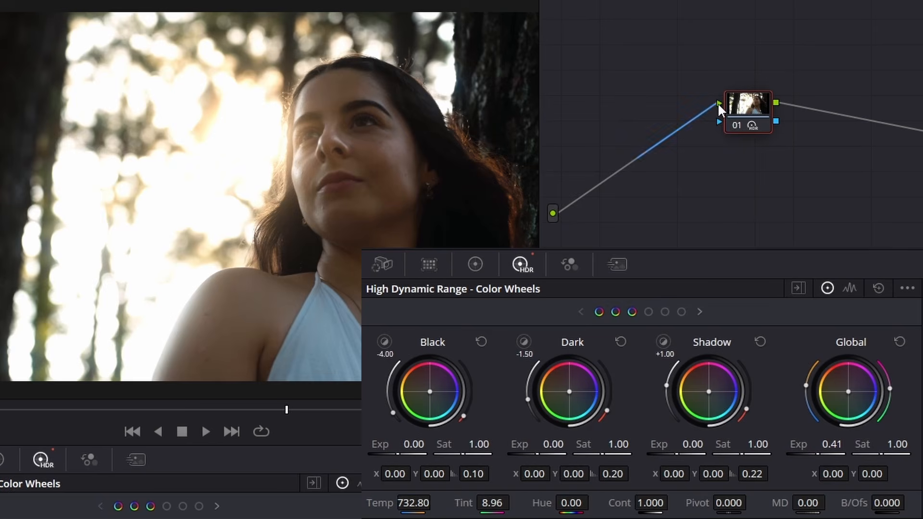
pyautogui.hotkey('ctrl', 'd')
pyautogui.hotkey('ctrl', 'd')
pyautogui.hotkey('ctrl', 'd')
pyautogui.hotkey('ctrl', 'd')
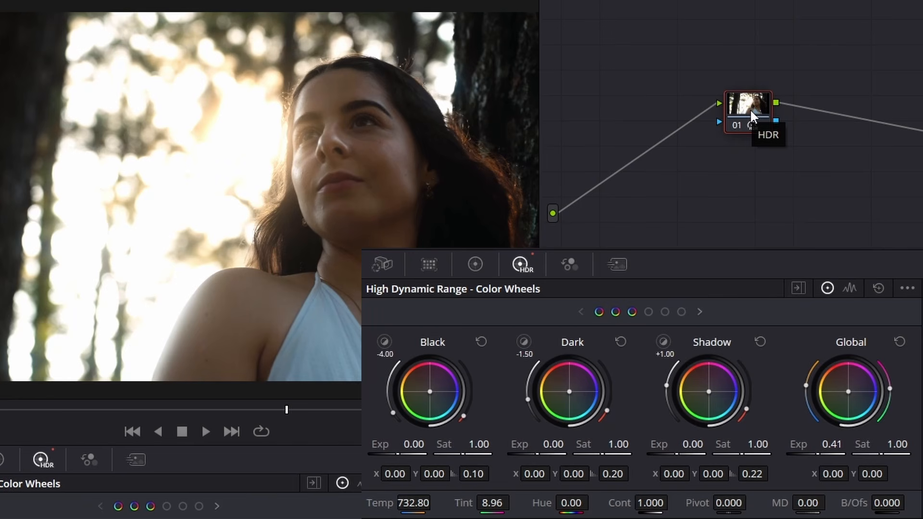
# Add a serial node after node 01 and label it "color"
pyautogui.hotkey('alt', 's')
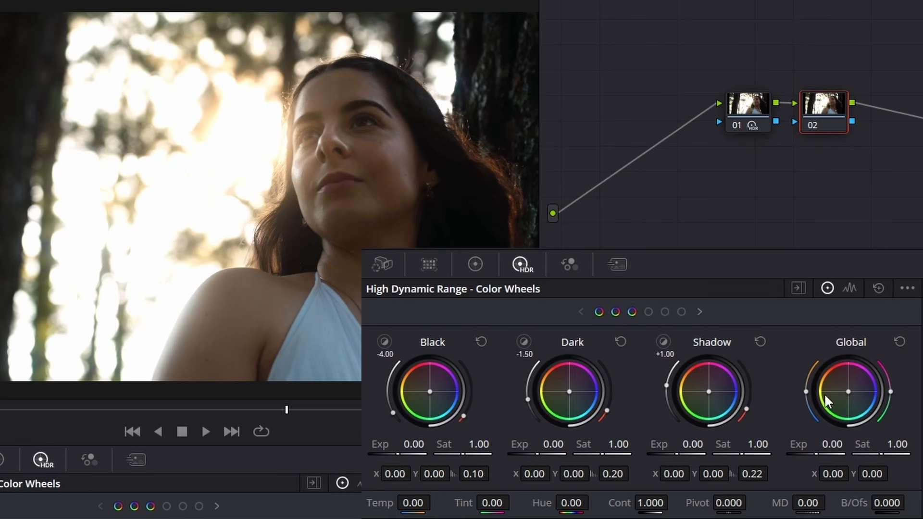
pyautogui.rightClick(819, 102)
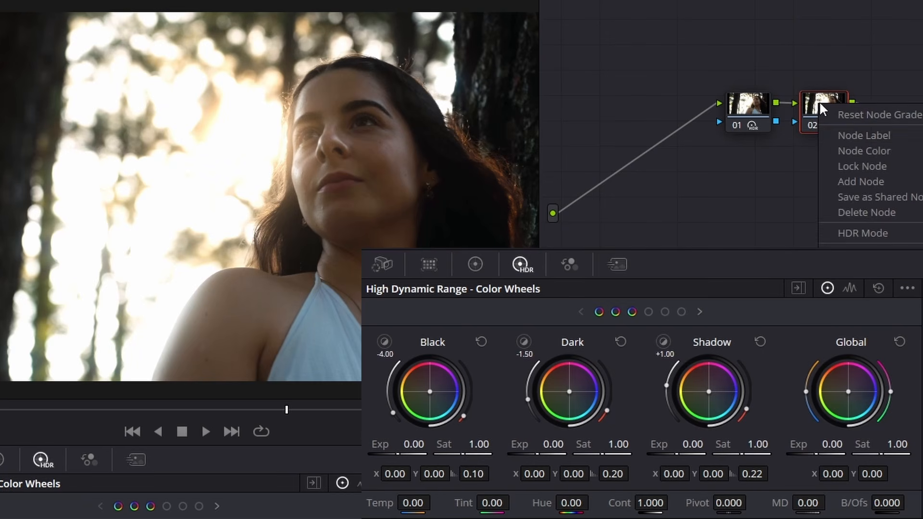
pyautogui.click(853, 137)
pyautogui.write('color')
pyautogui.press('Return')
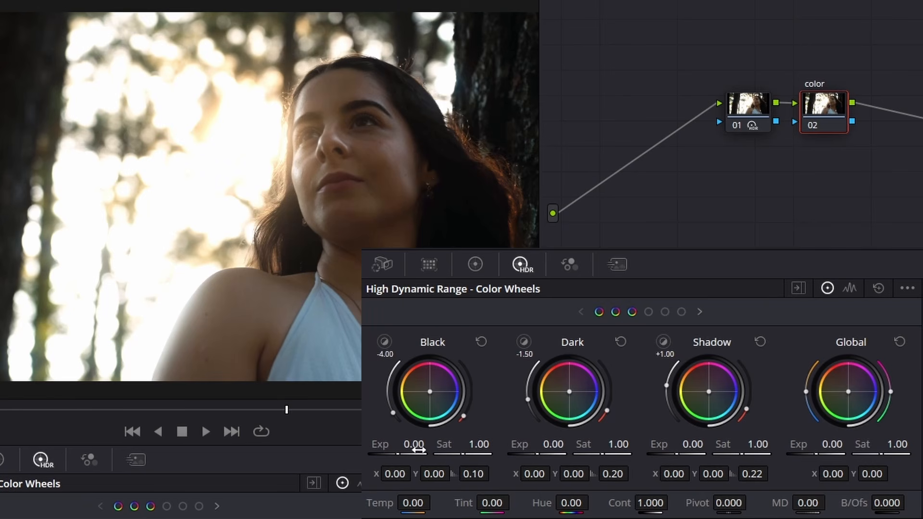
# Try raising the Black zone's exposure to 1.31 on the color node, and reset the Black wheel
pyautogui.moveTo(414, 444); pyautogui.dragTo(476, 444)
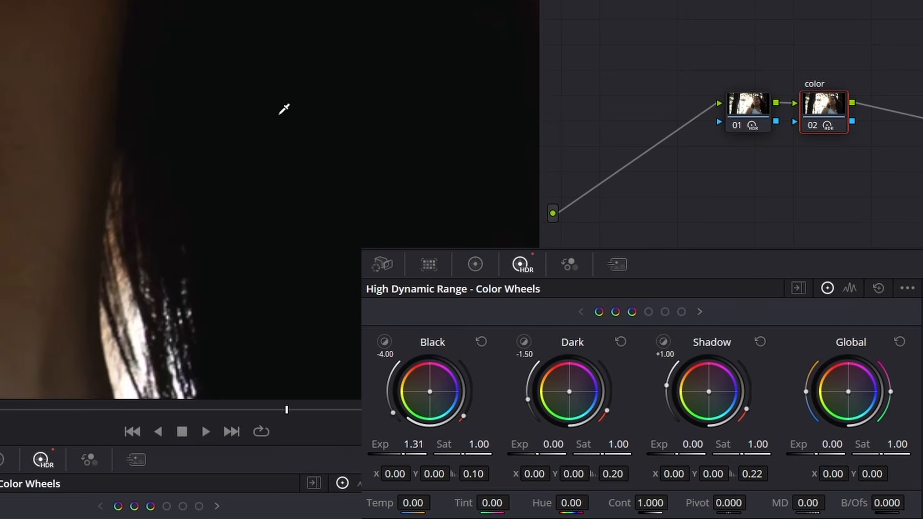
pyautogui.click(478, 343)
pyautogui.moveTo(411, 446)
pyautogui.mouseDown()
pyautogui.moveTo(442, 446)
pyautogui.moveTo(392, 446)
pyautogui.moveTo(439, 446)
pyautogui.moveTo(407, 446)
pyautogui.moveTo(419, 446)
pyautogui.mouseUp()
pyautogui.moveTo(417, 447)
pyautogui.mouseDown()
pyautogui.moveTo(404, 446)
pyautogui.moveTo(422, 446)
pyautogui.mouseUp()
pyautogui.click(481, 341)
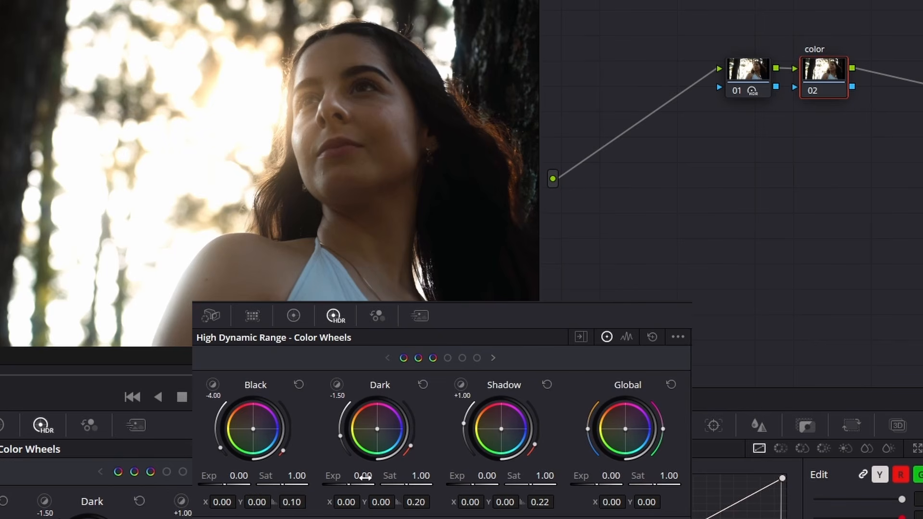
# Try a Dark zone exposure of 2.13 on the color node and inspect the shadow detail around the neck and hair
pyautogui.moveTo(366, 476); pyautogui.dragTo(393, 477)
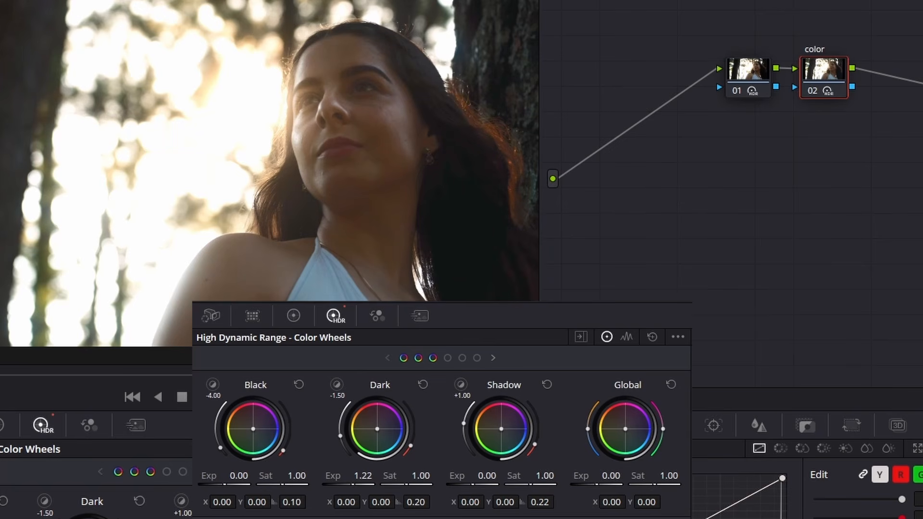
pyautogui.moveTo(393, 476)
pyautogui.mouseDown()
pyautogui.moveTo(420, 476)
pyautogui.moveTo(409, 477)
pyautogui.mouseUp()
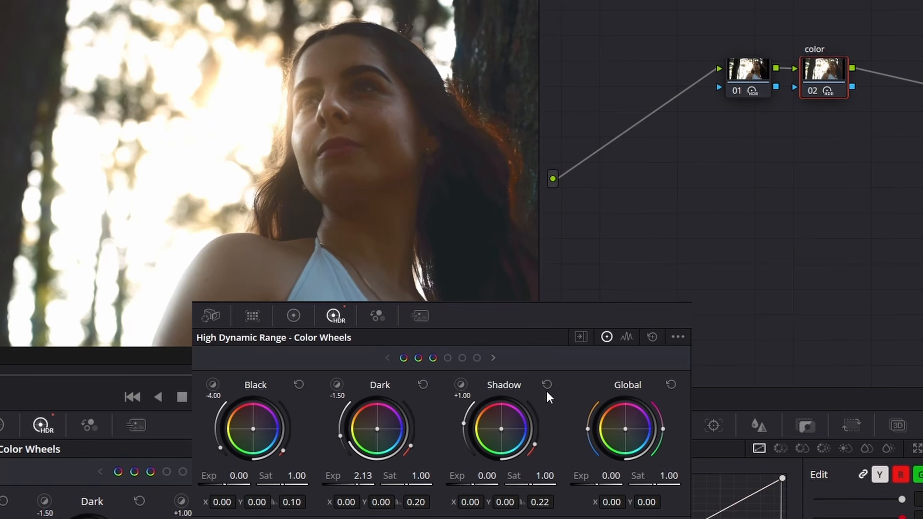
pyautogui.scroll(3, 487, 225)
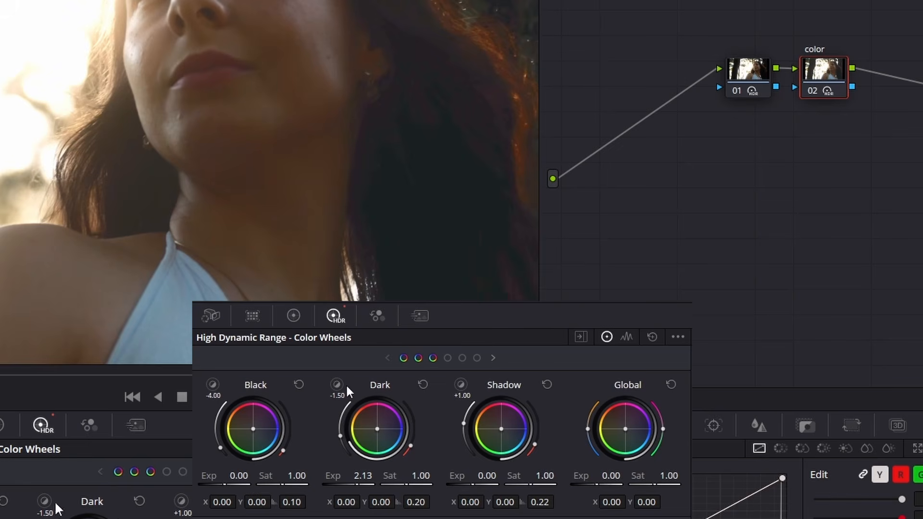
pyautogui.moveTo(272, 379); pyautogui.dragTo(247, 379)
pyautogui.click(299, 385)
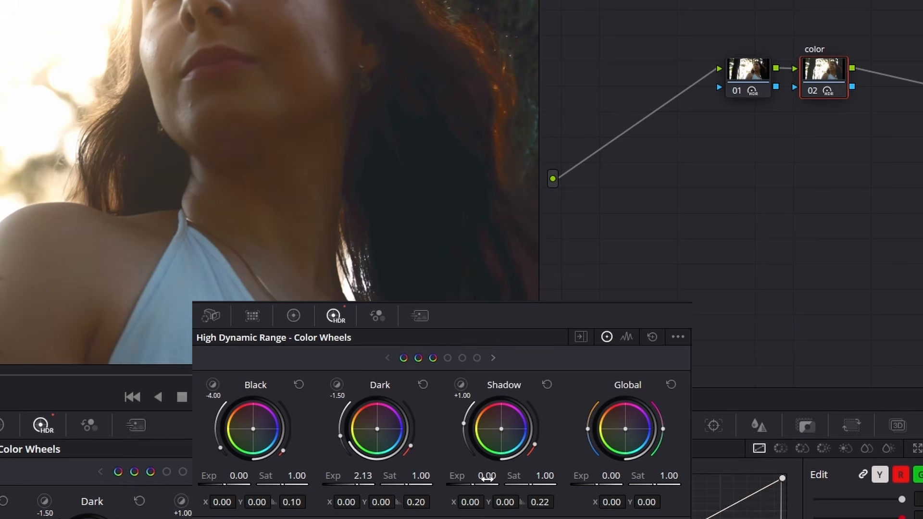
# Try a Shadow zone exposure of 0.73, and reset both the Dark and Shadow wheels
pyautogui.moveTo(486, 477); pyautogui.dragTo(522, 477)
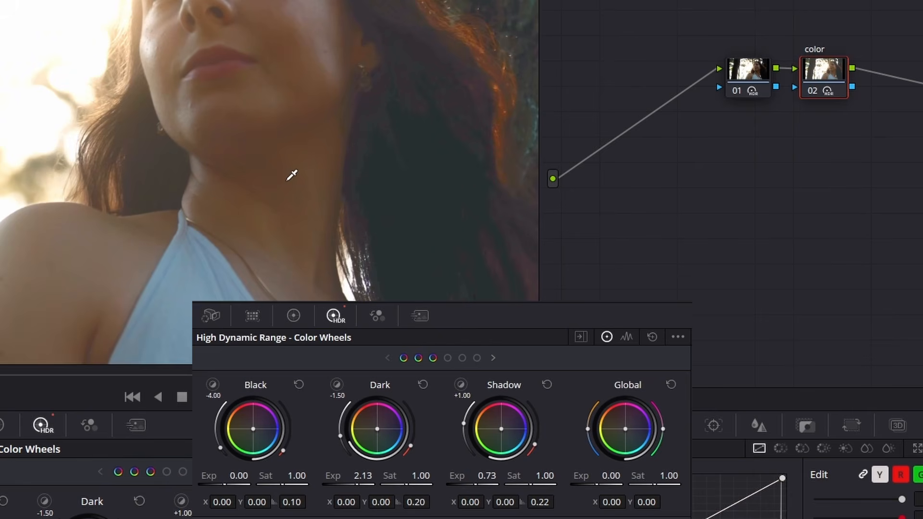
pyautogui.hotkey('shift', 'z')
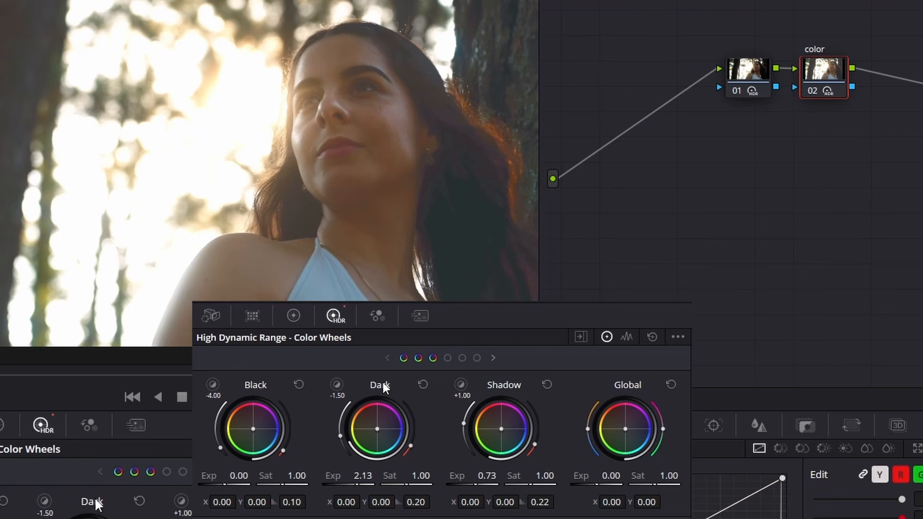
pyautogui.click(423, 385)
pyautogui.click(545, 383)
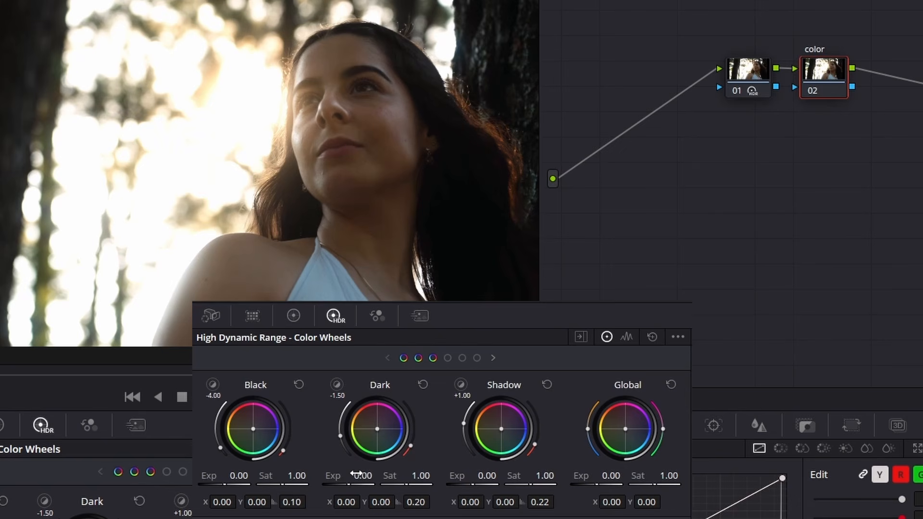
# Try zone exposures of 0.50 for Shadow, 0.28 for Black and 0.03 for Dark
pyautogui.moveTo(356, 474)
pyautogui.mouseDown()
pyautogui.moveTo(417, 475)
pyautogui.moveTo(347, 469)
pyautogui.mouseUp()
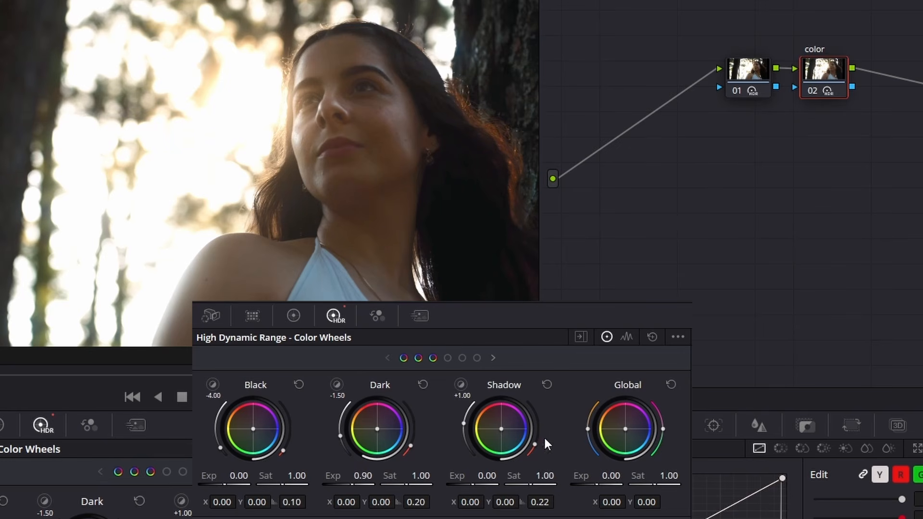
pyautogui.moveTo(487, 476); pyautogui.dragTo(501, 476)
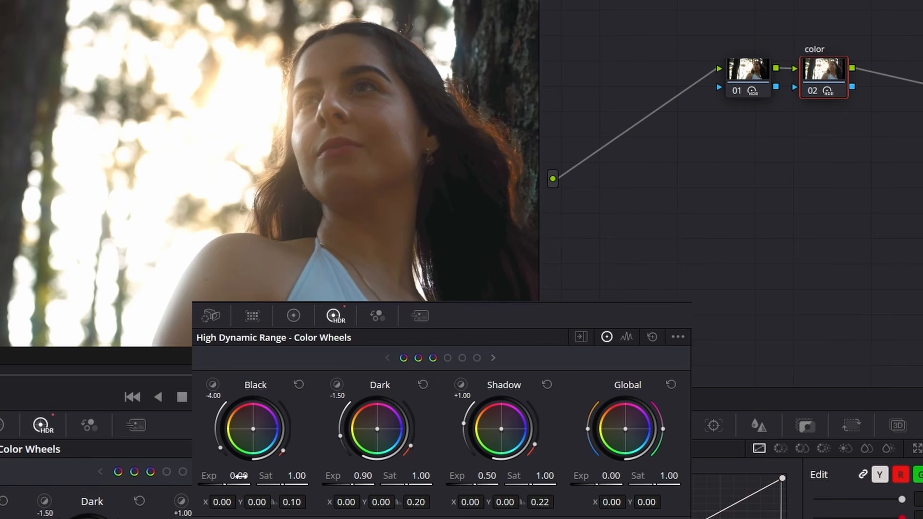
pyautogui.moveTo(239, 476); pyautogui.dragTo(253, 475)
pyautogui.moveTo(368, 476); pyautogui.dragTo(327, 475)
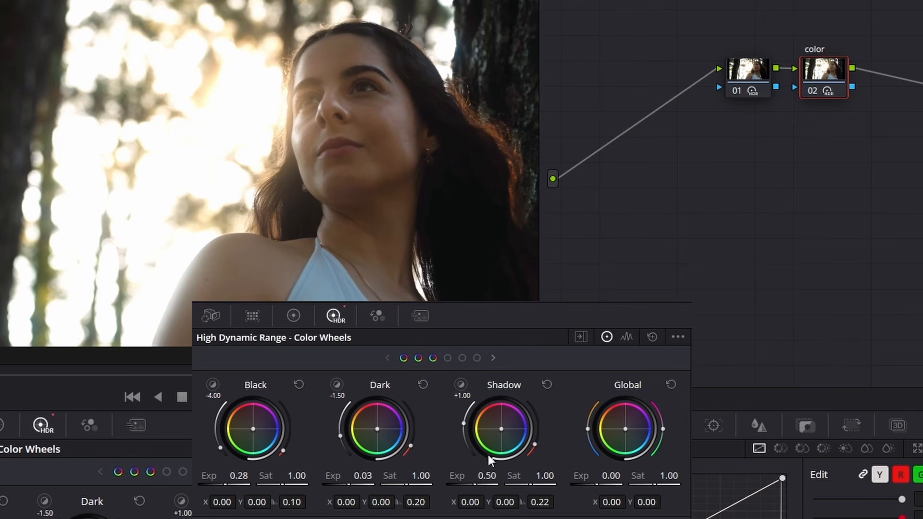
# Refine the zone exposures to 0.58 for Shadow, 0.15 for Black and 0.00 for Dark
pyautogui.moveTo(487, 475); pyautogui.dragTo(493, 475)
pyautogui.moveTo(239, 475); pyautogui.dragTo(224, 476)
pyautogui.moveTo(368, 476); pyautogui.dragTo(361, 477)
# Reset the Black wheel, and set the Dark exposure to -0.43 and the Black exposure to 0.53
pyautogui.scroll(4, 497, 179)
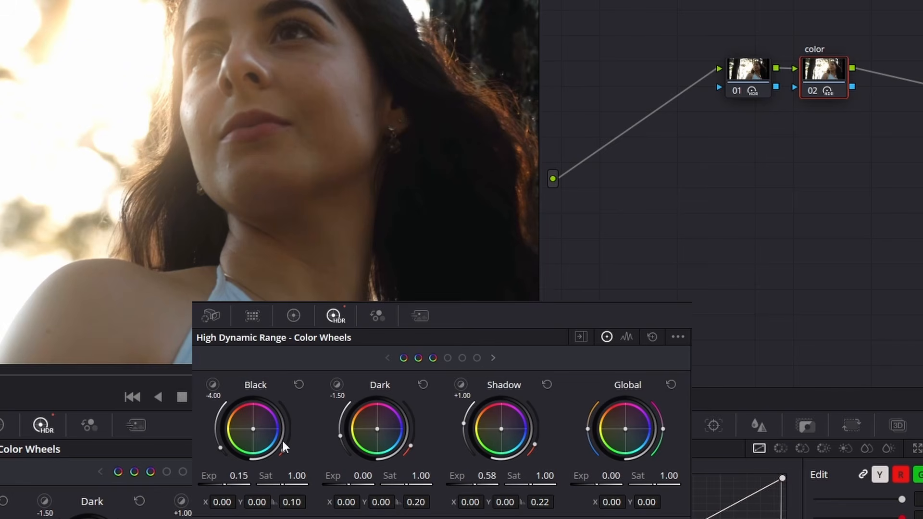
pyautogui.click(298, 384)
pyautogui.moveTo(367, 473); pyautogui.dragTo(342, 473)
pyautogui.moveTo(233, 476); pyautogui.dragTo(259, 476)
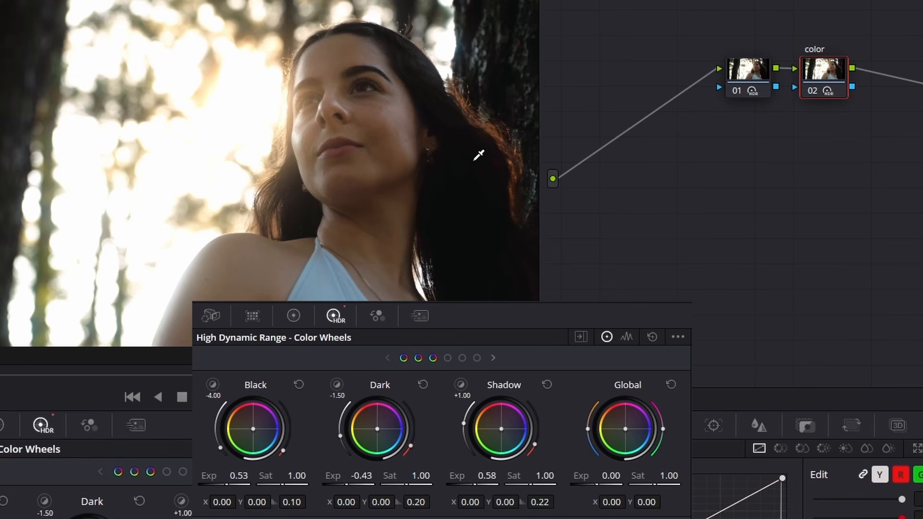
# Bring up the Light, Highlight and Specular wheels and lower the Light zone's exposure to -0.37 while checking the skin
pyautogui.click(449, 358)
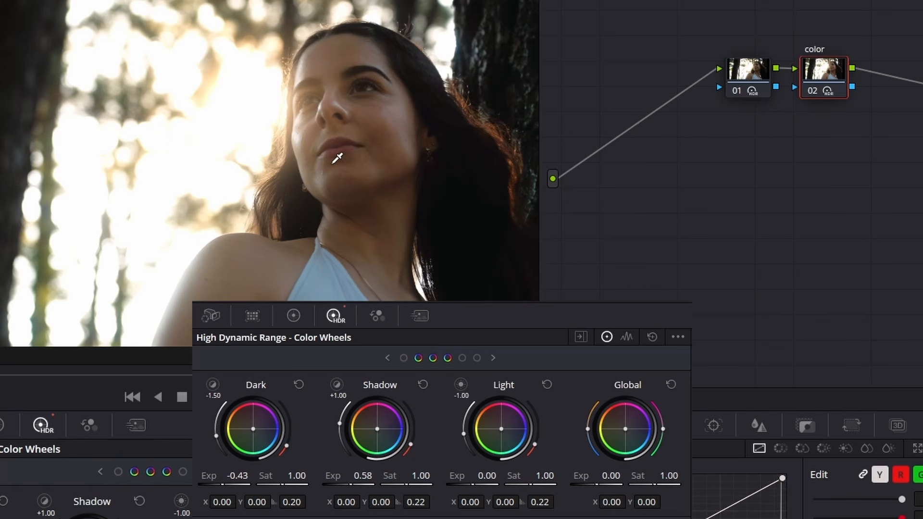
pyautogui.click(493, 358)
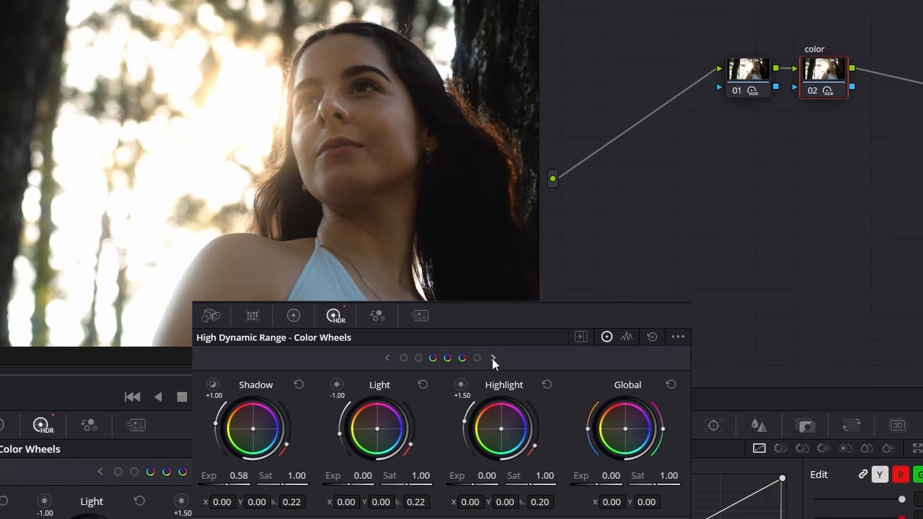
pyautogui.click(492, 359)
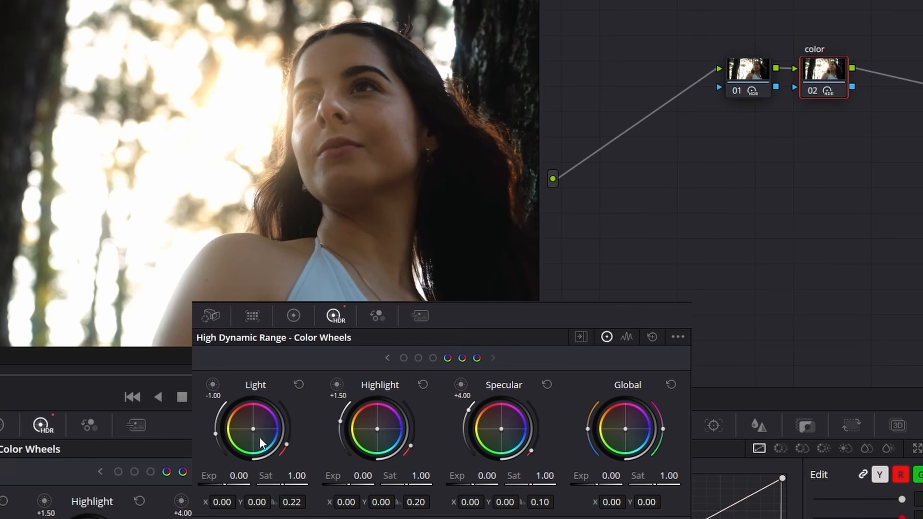
pyautogui.click(240, 476)
pyautogui.moveTo(239, 476); pyautogui.dragTo(183, 476)
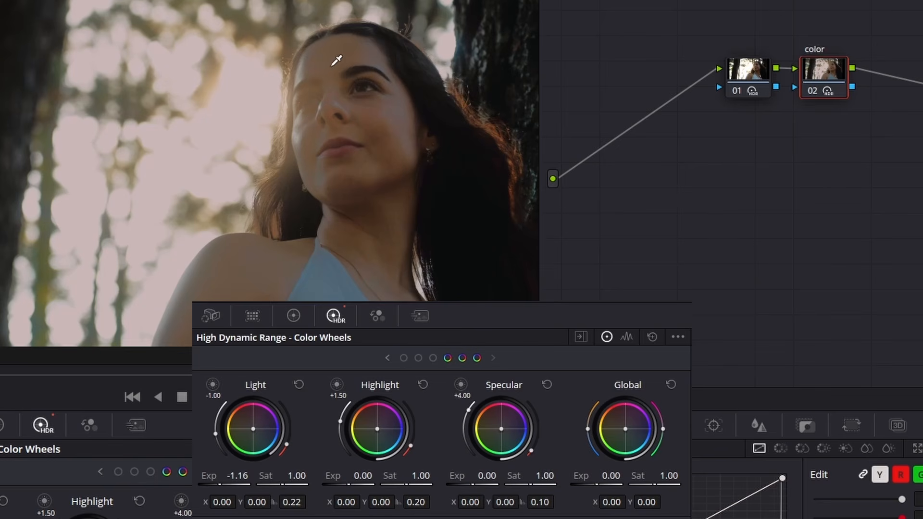
pyautogui.press('space')
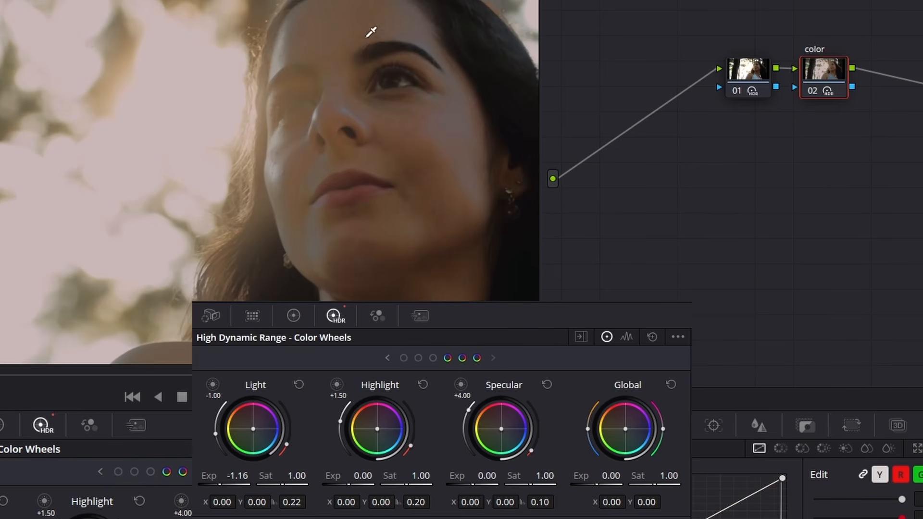
pyautogui.moveTo(233, 484)
pyautogui.mouseDown()
pyautogui.moveTo(282, 484)
pyautogui.moveTo(231, 476)
pyautogui.mouseUp()
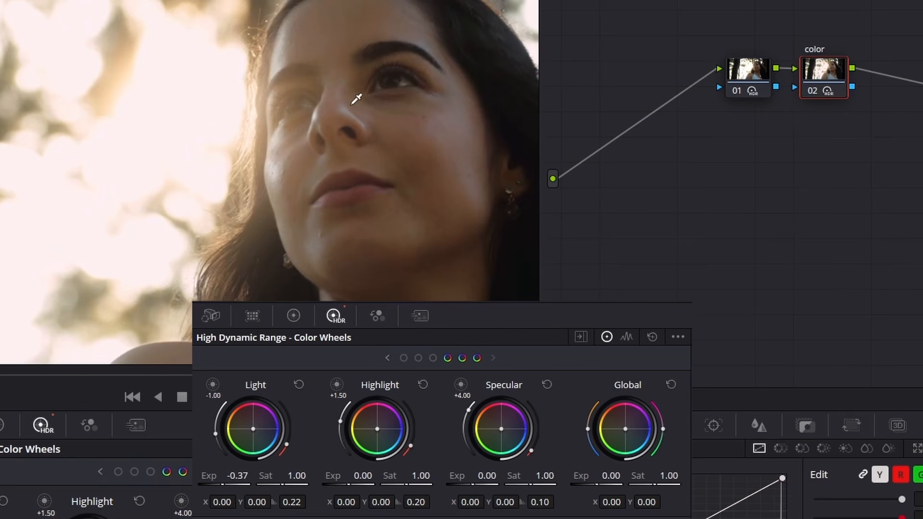
# Try Light zone exposures of -1.21 and -0.72, and reset the Light wheel
pyautogui.moveTo(237, 476); pyautogui.dragTo(197, 475)
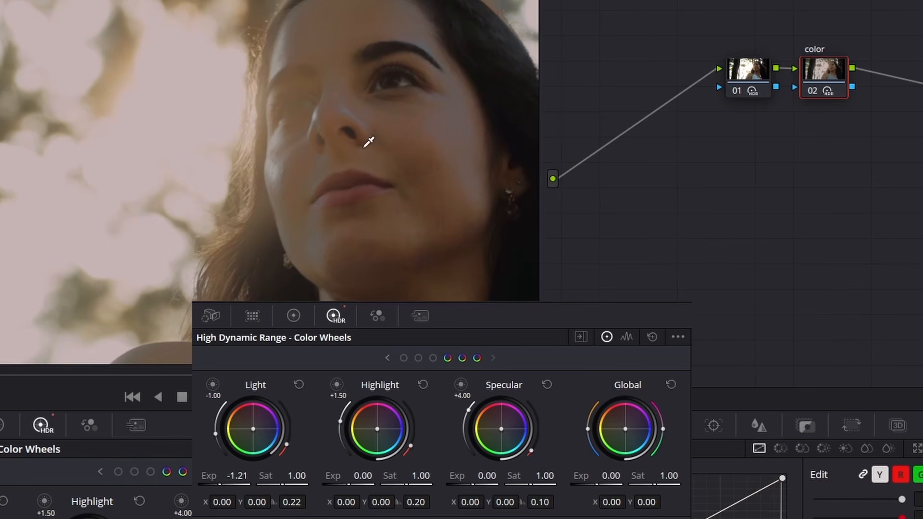
pyautogui.click(297, 386)
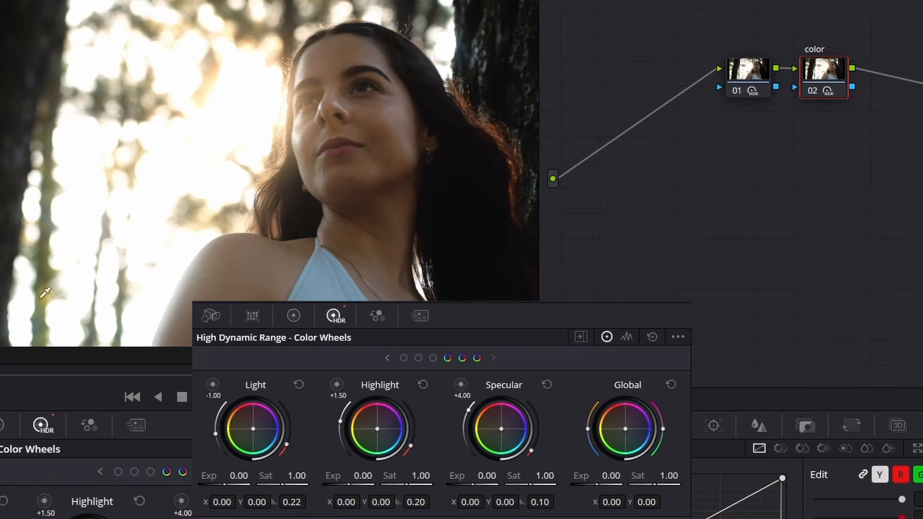
pyautogui.doubleClick(236, 475)
pyautogui.write('-0.2')
pyautogui.press('Return')
pyautogui.moveTo(238, 475); pyautogui.dragTo(213, 475)
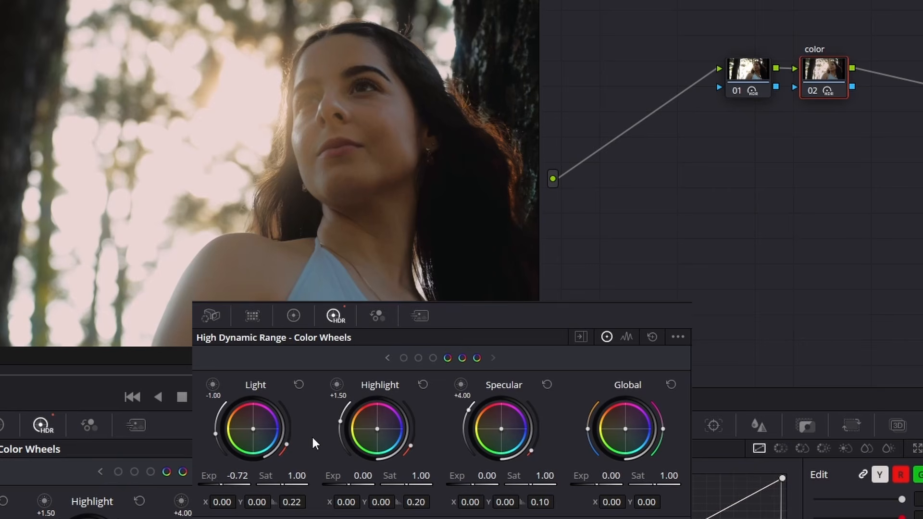
pyautogui.click(299, 385)
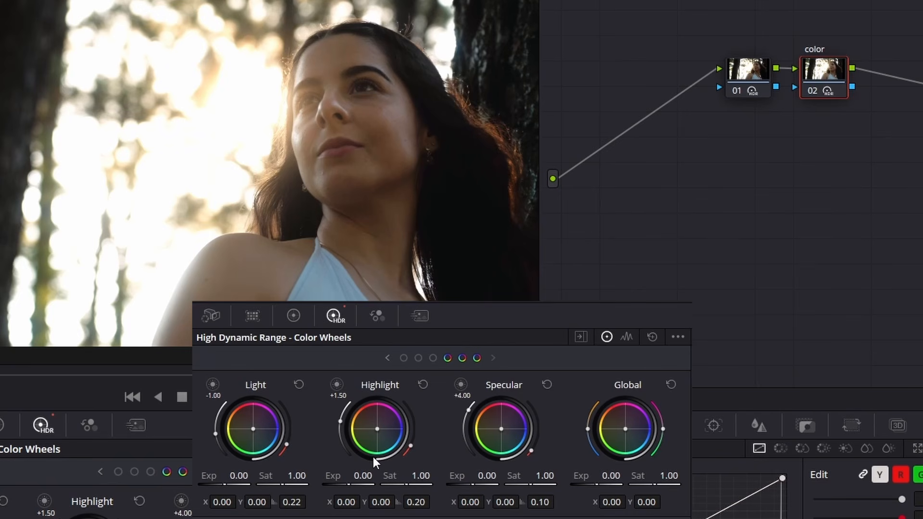
# Try Highlight zone exposures of -0.36 and -0.65, and reset the Highlight wheel
pyautogui.moveTo(373, 456)
pyautogui.mouseDown()
pyautogui.moveTo(342, 456)
pyautogui.moveTo(356, 457)
pyautogui.mouseUp()
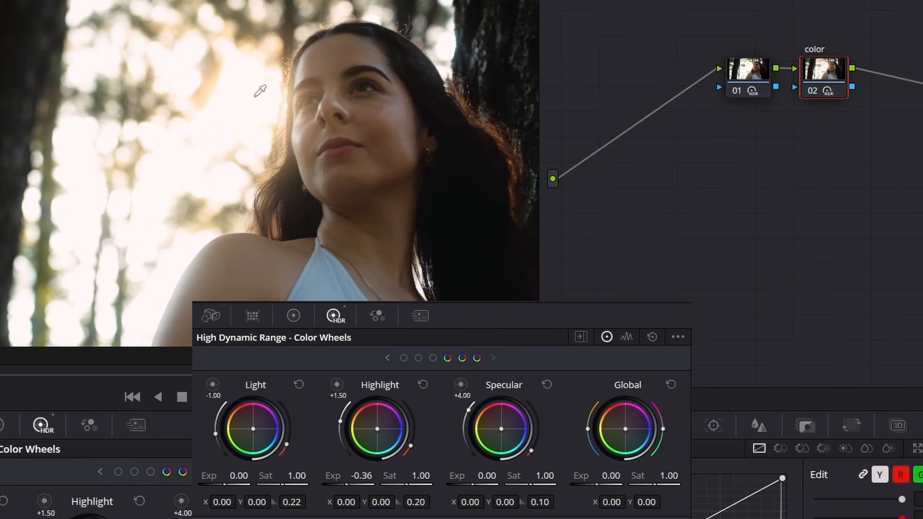
pyautogui.moveTo(411, 454); pyautogui.dragTo(406, 454)
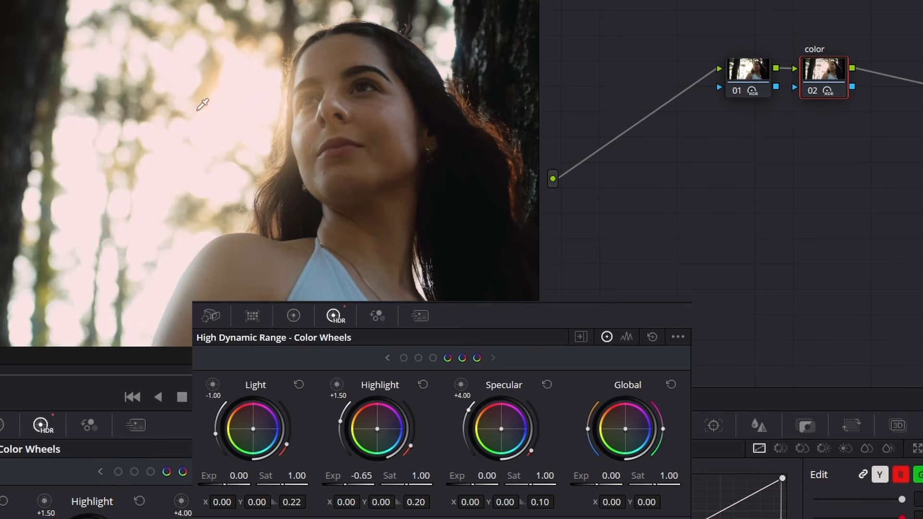
pyautogui.click(422, 384)
# Lower the Highlight exposure to -0.89 and cool the zone's color balance to X 0.02, Y -0.02
pyautogui.moveTo(368, 481); pyautogui.dragTo(324, 481)
pyautogui.moveTo(377, 429); pyautogui.dragTo(378, 429)
pyautogui.moveTo(377, 430); pyautogui.dragTo(378, 429)
pyautogui.moveTo(391, 433); pyautogui.dragTo(397, 423)
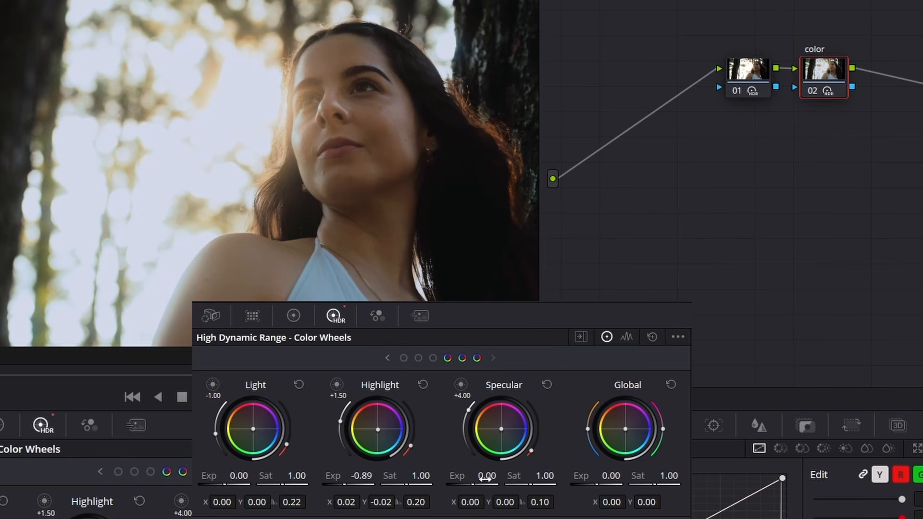
# Try a Specular exposure of -0.77 while inspecting the bright background and skin, and reset the Specular wheel
pyautogui.moveTo(486, 475)
pyautogui.mouseDown()
pyautogui.moveTo(455, 476)
pyautogui.moveTo(480, 476)
pyautogui.mouseUp()
pyautogui.scroll(5, 260, 87)
pyautogui.scroll(1, 251, 107)
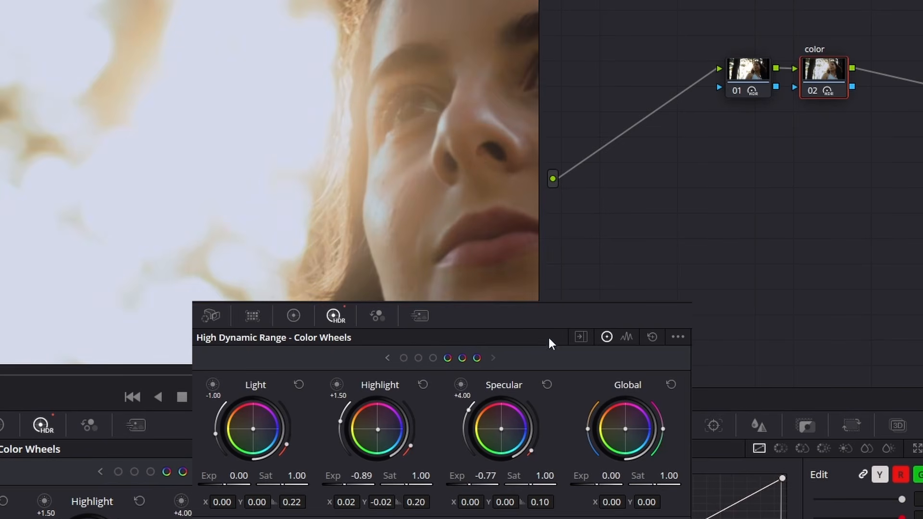
pyautogui.moveTo(485, 476)
pyautogui.mouseDown()
pyautogui.moveTo(475, 476)
pyautogui.moveTo(491, 475)
pyautogui.moveTo(483, 476)
pyautogui.mouseUp()
pyautogui.moveTo(501, 458); pyautogui.dragTo(501, 457)
pyautogui.click(547, 385)
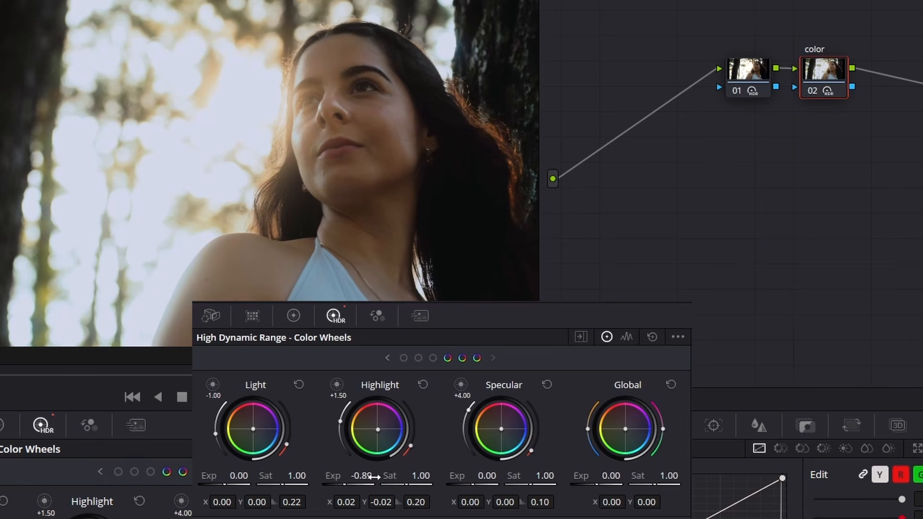
# Lower the Highlight exposure to -1.29 and compare the whole frame with the color node's grade disabled and enabled
pyautogui.moveTo(374, 476)
pyautogui.mouseDown()
pyautogui.moveTo(347, 476)
pyautogui.moveTo(363, 477)
pyautogui.mouseUp()
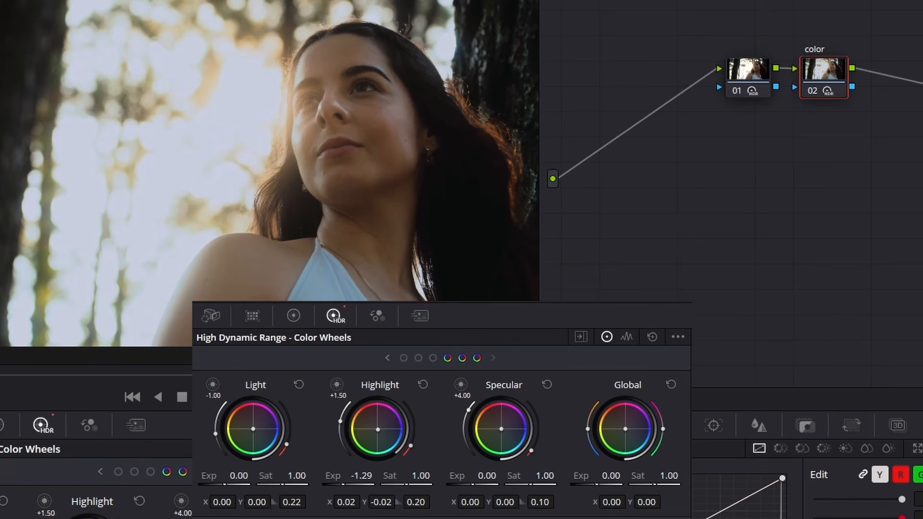
pyautogui.scroll(-3, 386, 162)
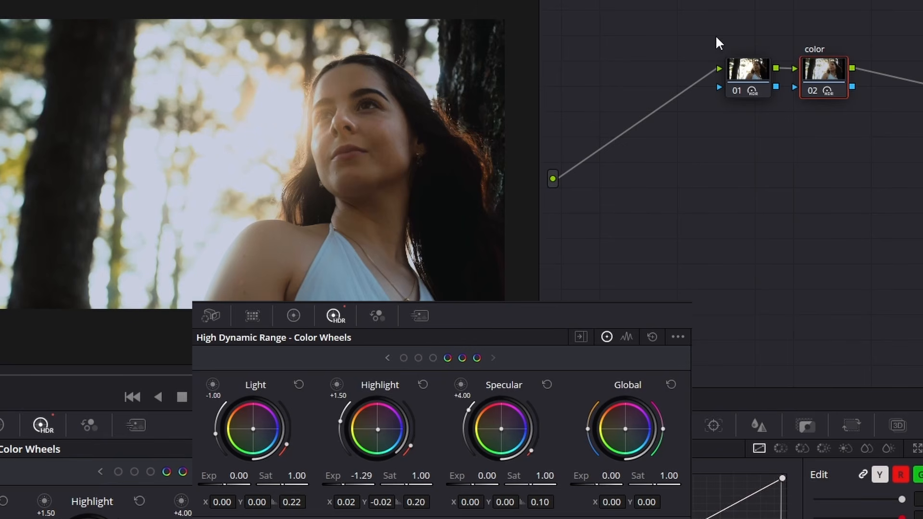
pyautogui.hotkey('ctrl', 'd')
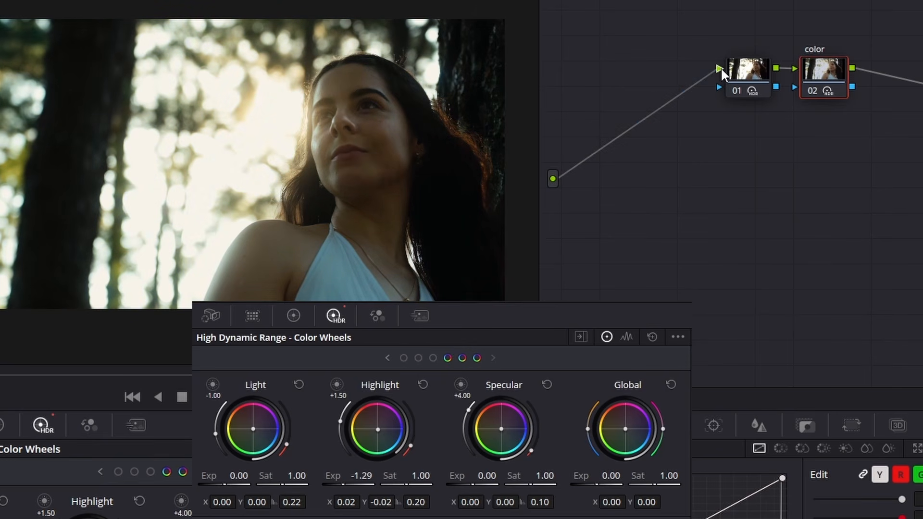
pyautogui.hotkey('ctrl', 'd')
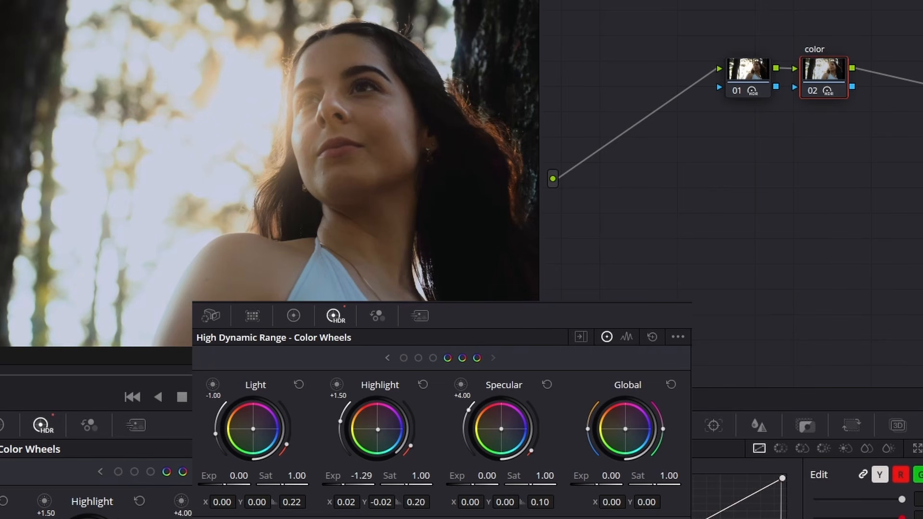
# Cool the whole image by shifting the Global color balance to X 0.02, Y -0.01
pyautogui.moveTo(626, 428); pyautogui.dragTo(626, 430)
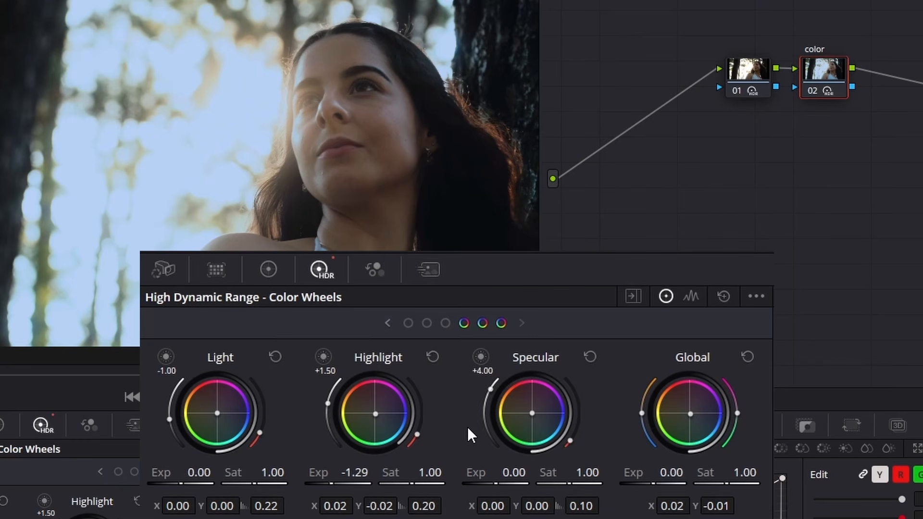
# Compare the Primaries wheels with the HDR wheels, reviewing the zones from Black to Specular
pyautogui.click(1, 426)
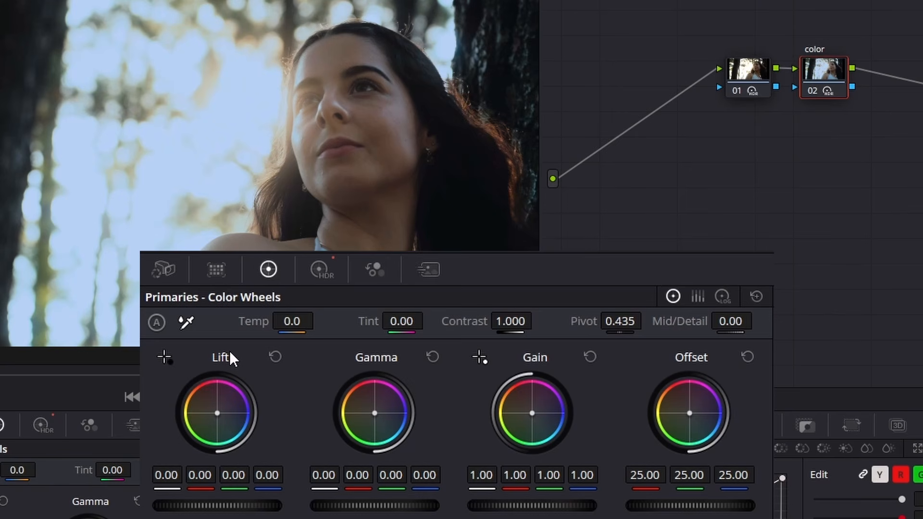
pyautogui.click(330, 278)
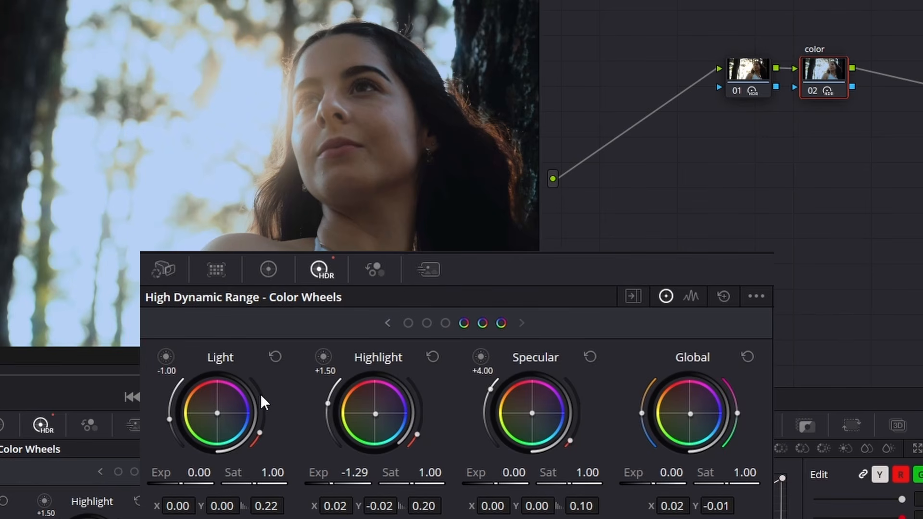
pyautogui.click(410, 323)
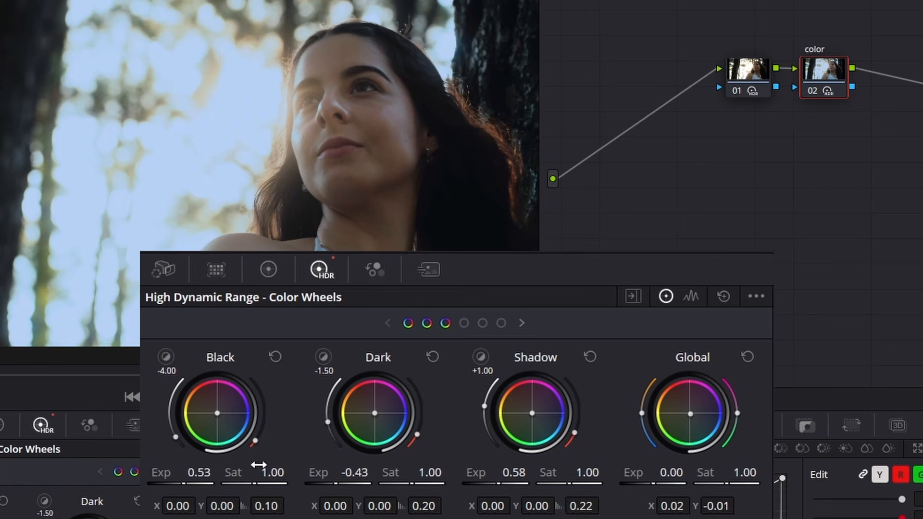
pyautogui.click(520, 324)
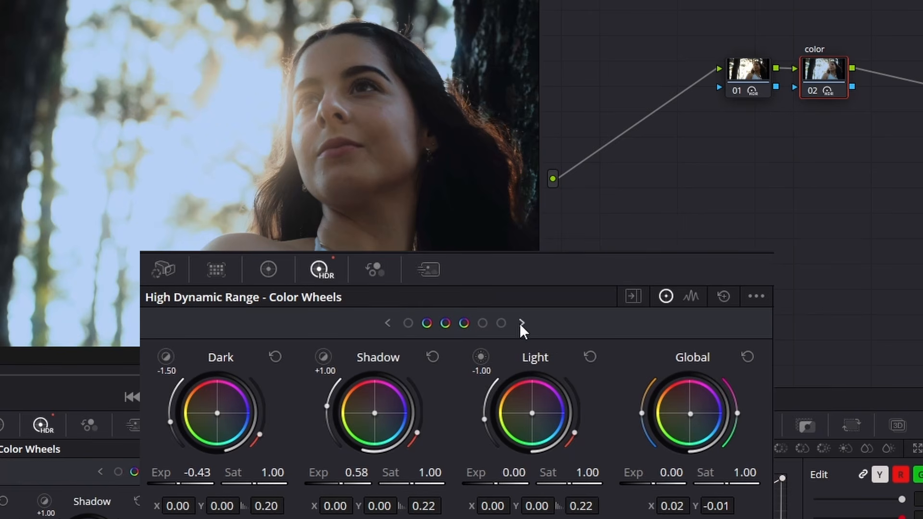
pyautogui.click(503, 323)
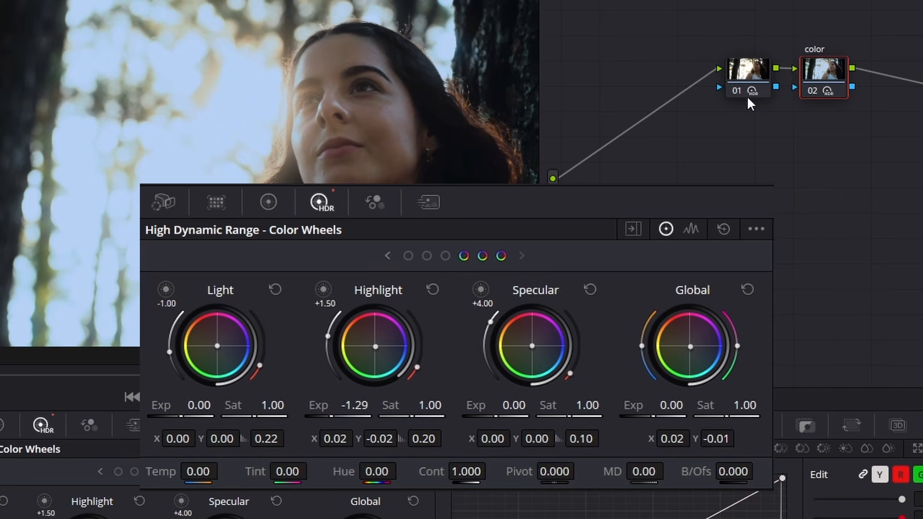
# Bypass and restore all grades to compare the portrait before and after grading
pyautogui.click(722, 67)
pyautogui.hotkey('shift', 'd')
pyautogui.hotkey('shift', 'd')
pyautogui.hotkey('shift', 'd')
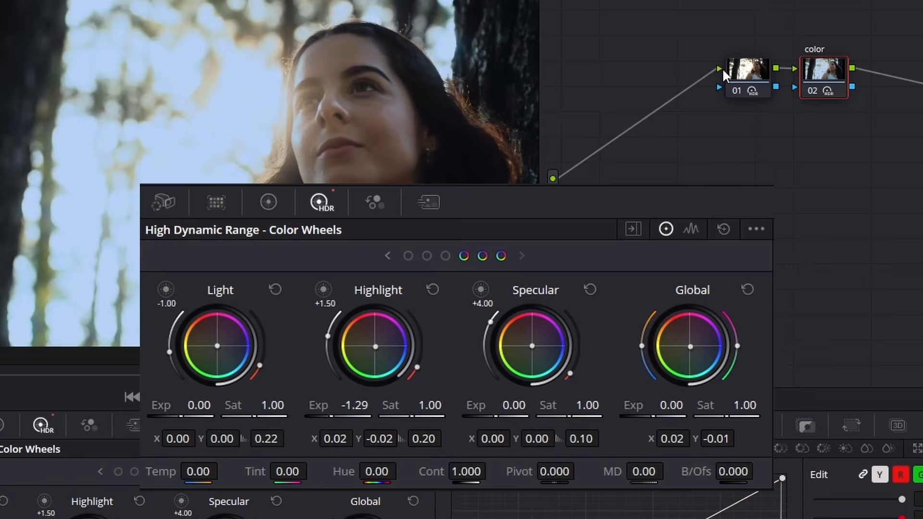